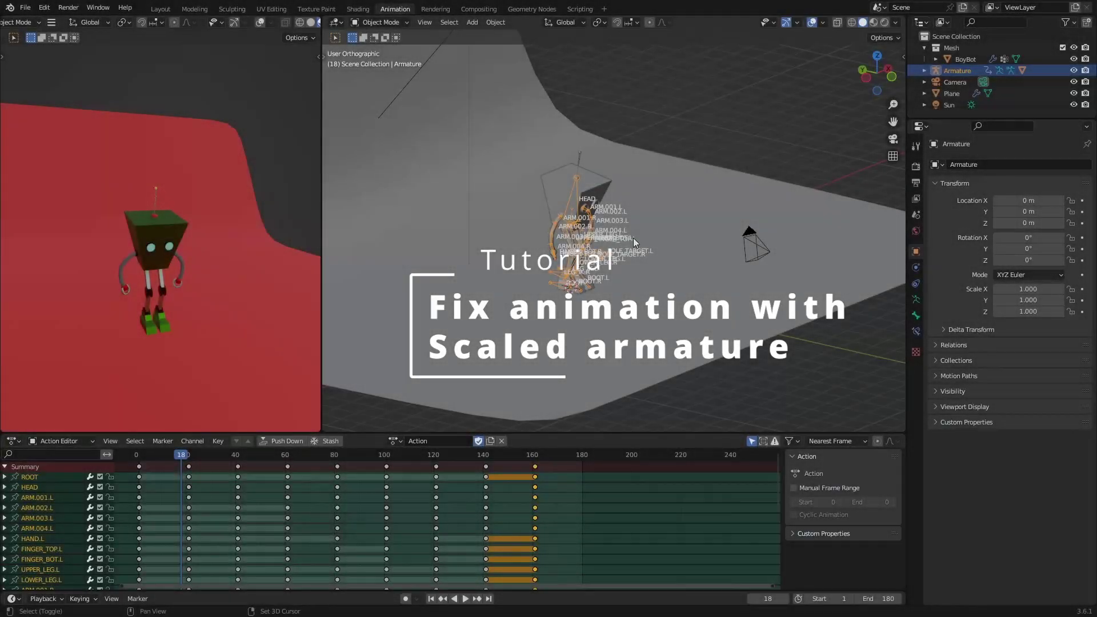
Play the robot's animation from frame 1 to review the original motion, and return to the first frame.
key("shift+Left")
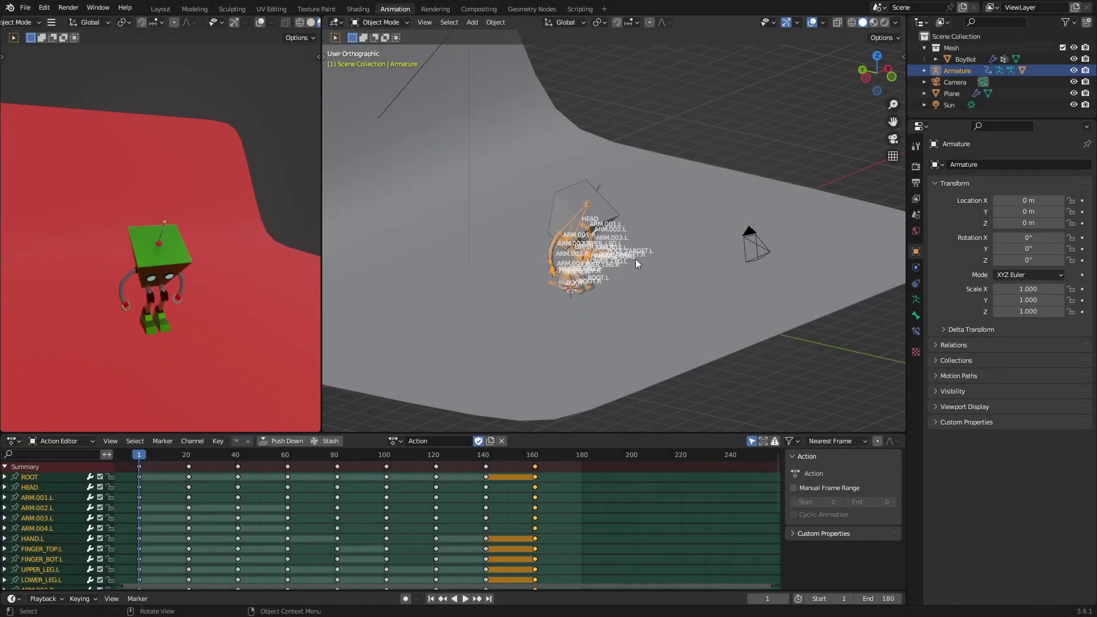
mouse_move(619, 261)
middle_mouse_down()
mouse_move(591, 263)
mouse_move(608, 263)
middle_mouse_up()
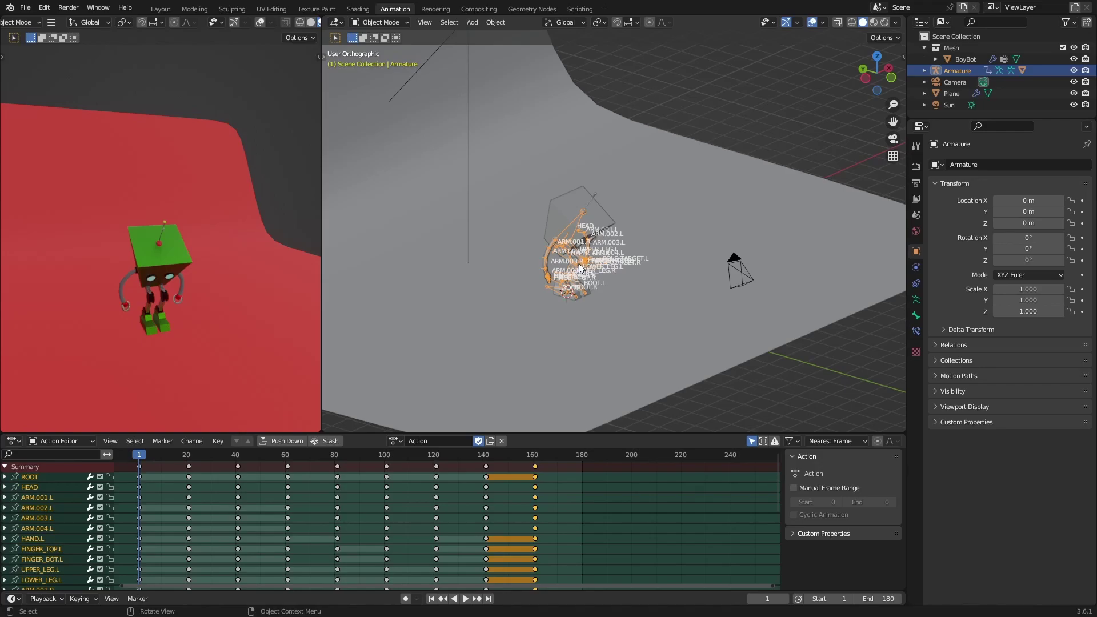
scroll(578, 263, "up", 4)
key("space")
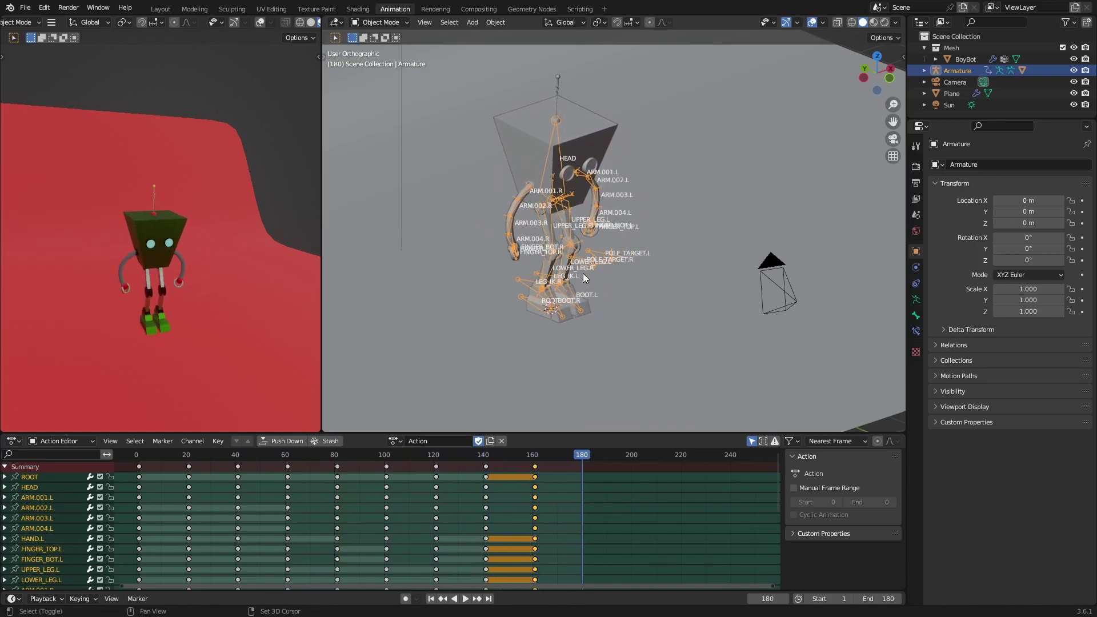
key("shift+Left")
Scale the armature uniformly by a factor of 5 in Object Mode.
middle_click_drag(593, 228, 578, 295)
type("s")
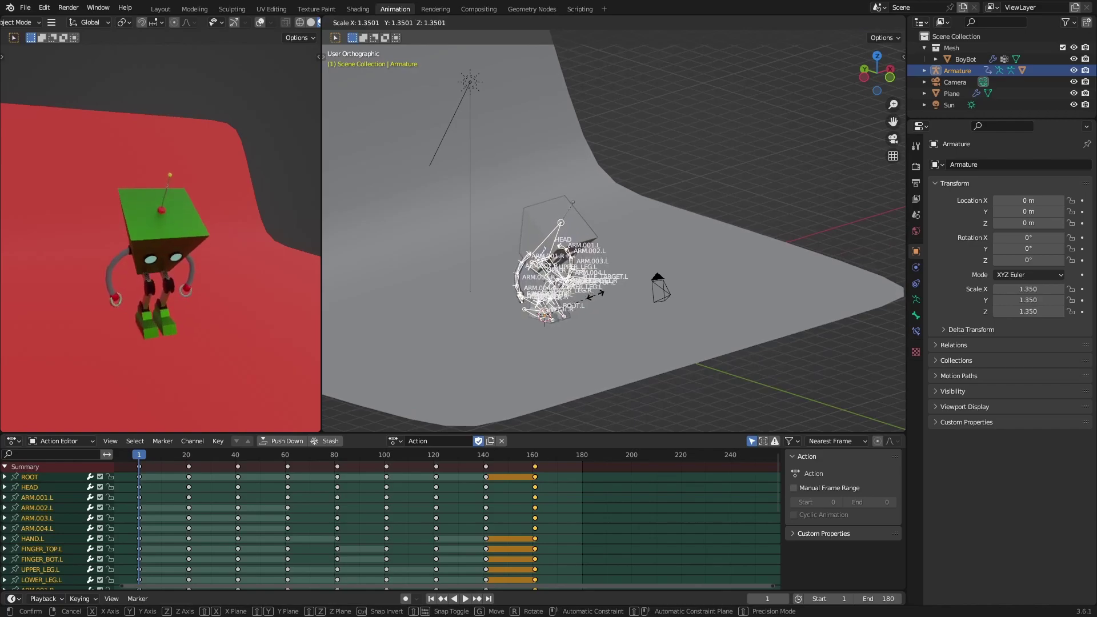
type("5")
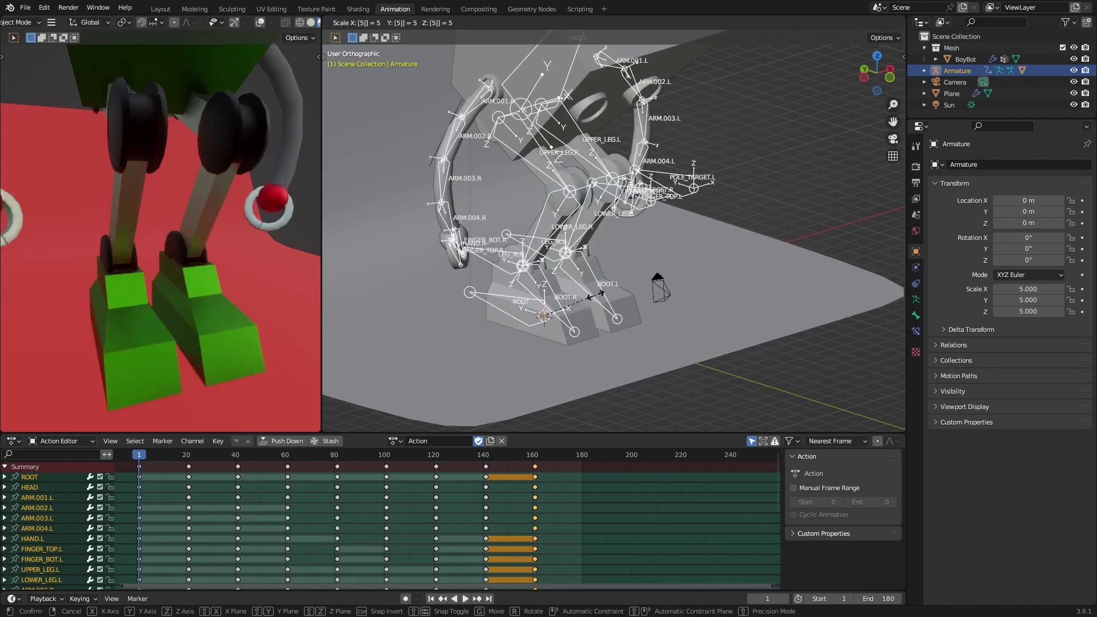
key("Return")
Apply all transforms to the scaled armature.
scroll(581, 242, "down", 3)
mouse_move(581, 242)
middle_mouse_down()
mouse_move(605, 235)
mouse_move(596, 258)
middle_mouse_up()
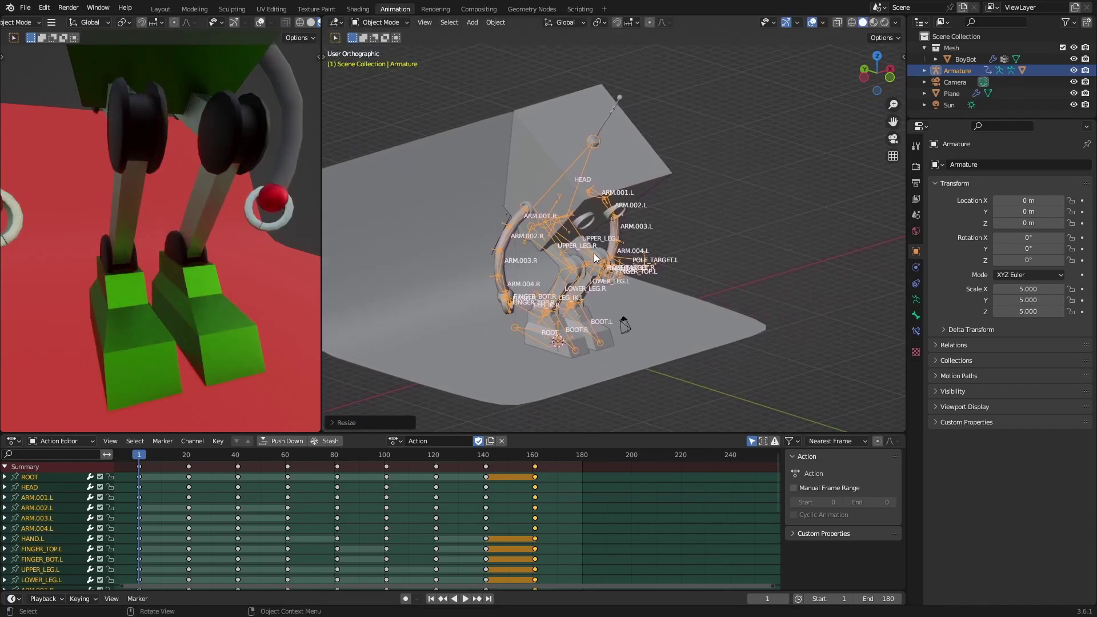
key("ctrl+a")
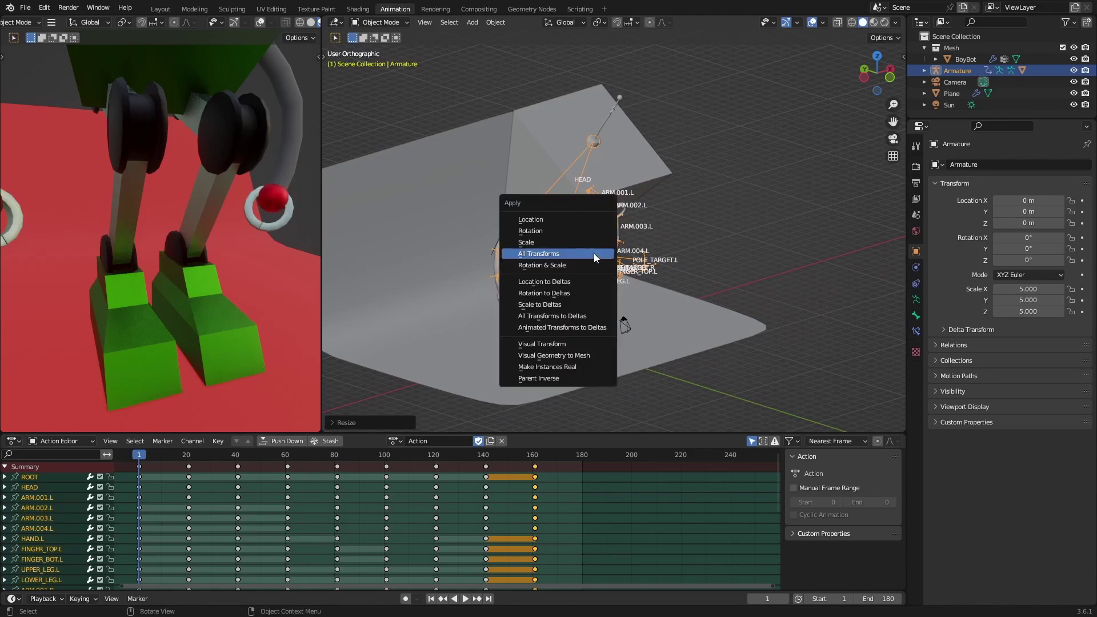
left_click(594, 257)
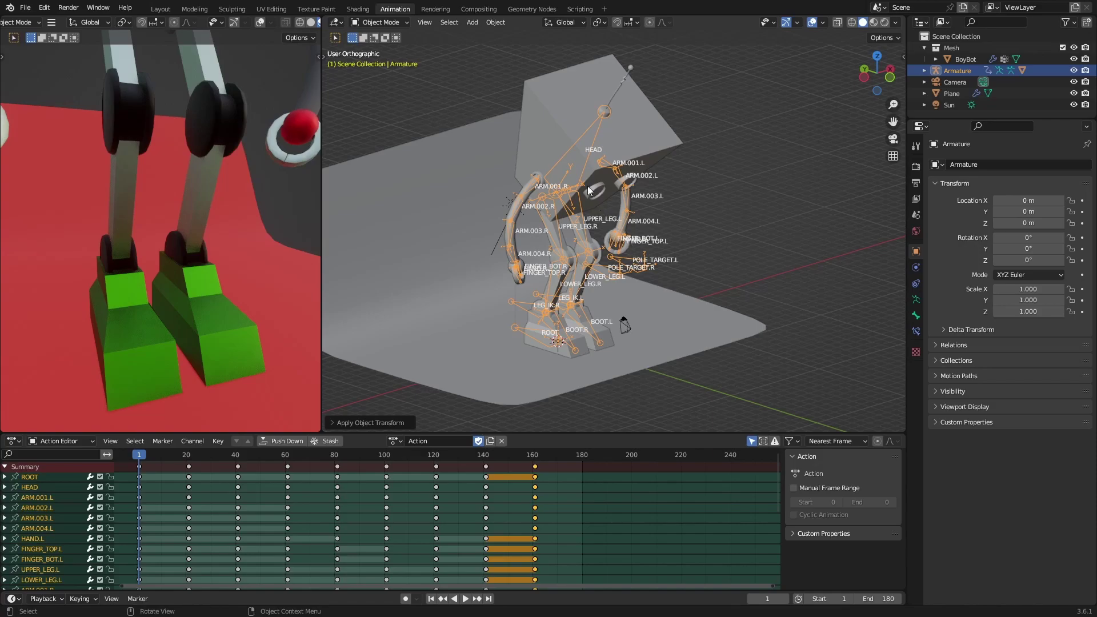
Play the animation from frame 1 with the whole robot in view to examine how the applied scale affects its motion.
scroll(584, 196, "down", 2)
middle_click_drag(584, 197, 558, 242, "shift")
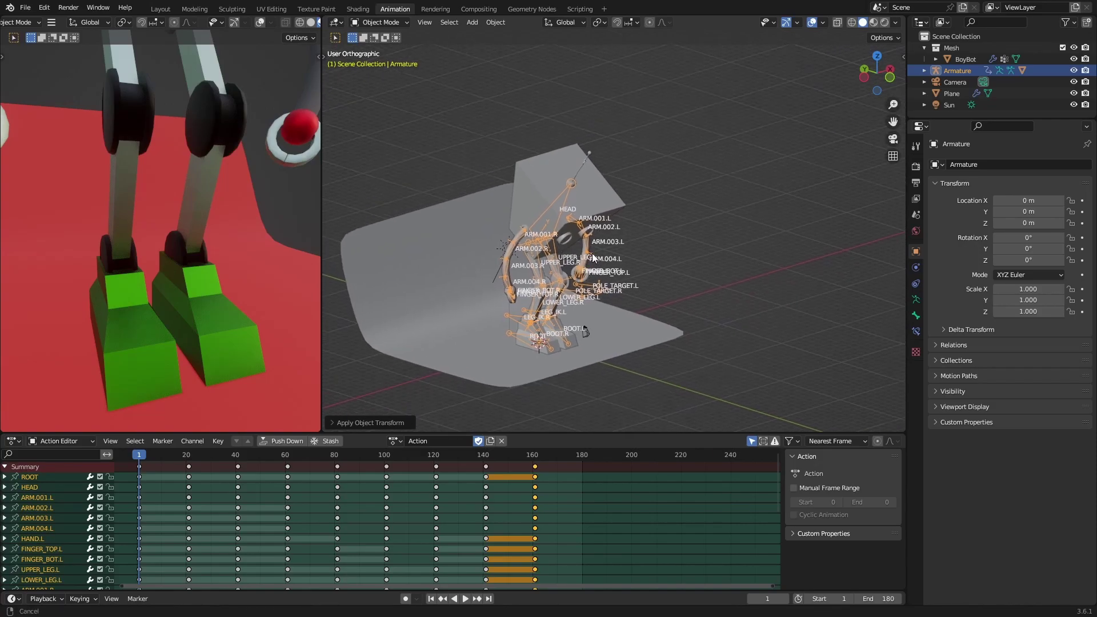
key("space")
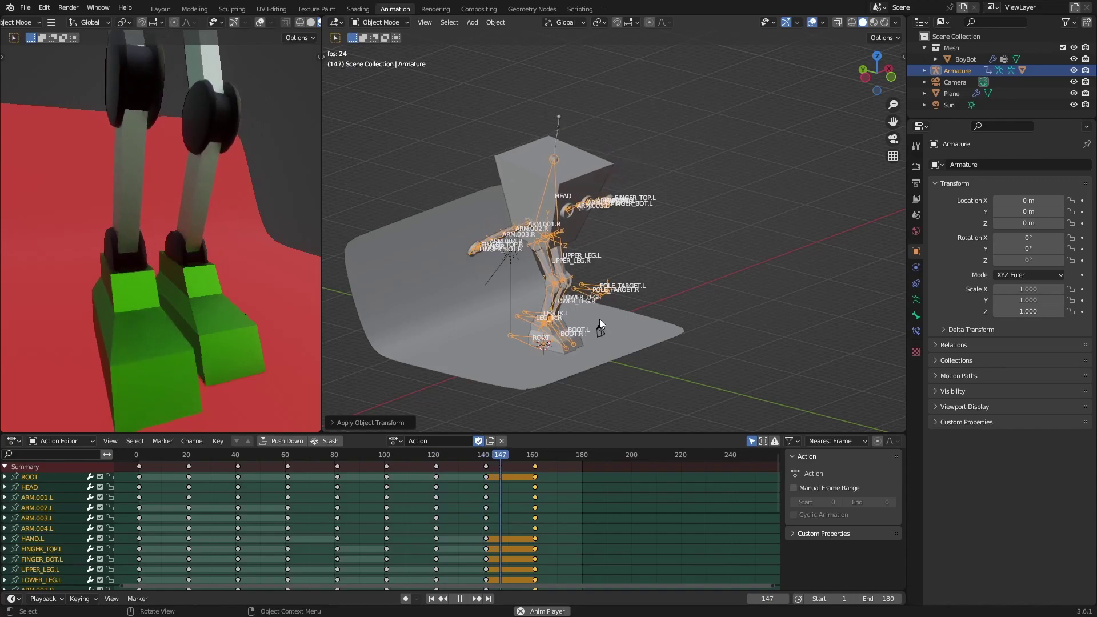
key("space")
key("shift+Left")
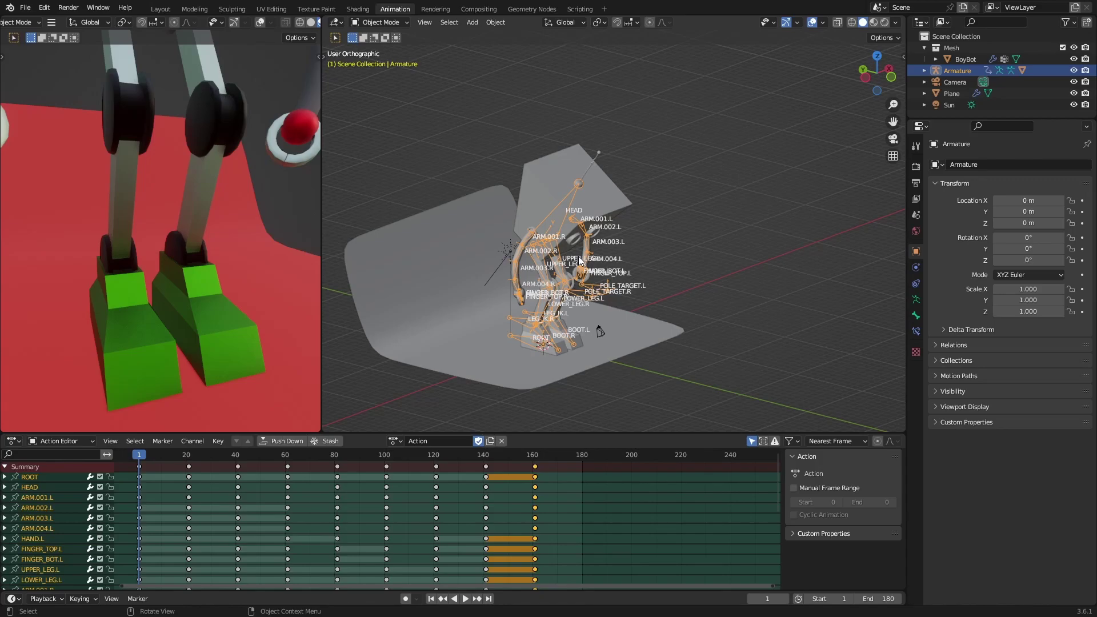
key("space")
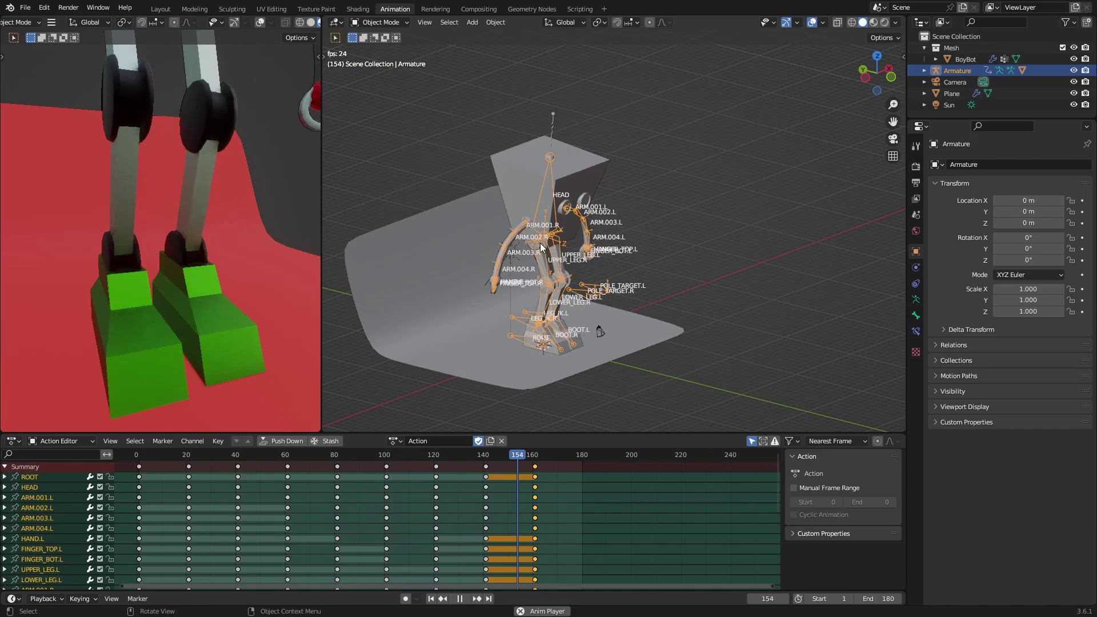
key("Escape")
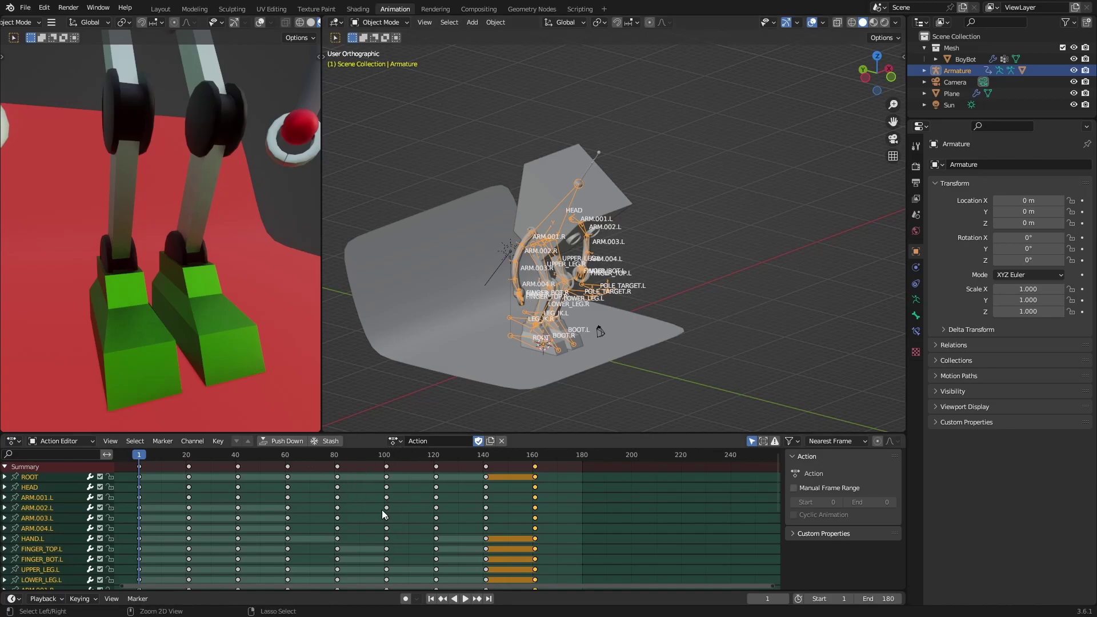
Switch the Action Editor area to the Graph Editor to show the armature's animation curves.
key("ctrl+Tab")
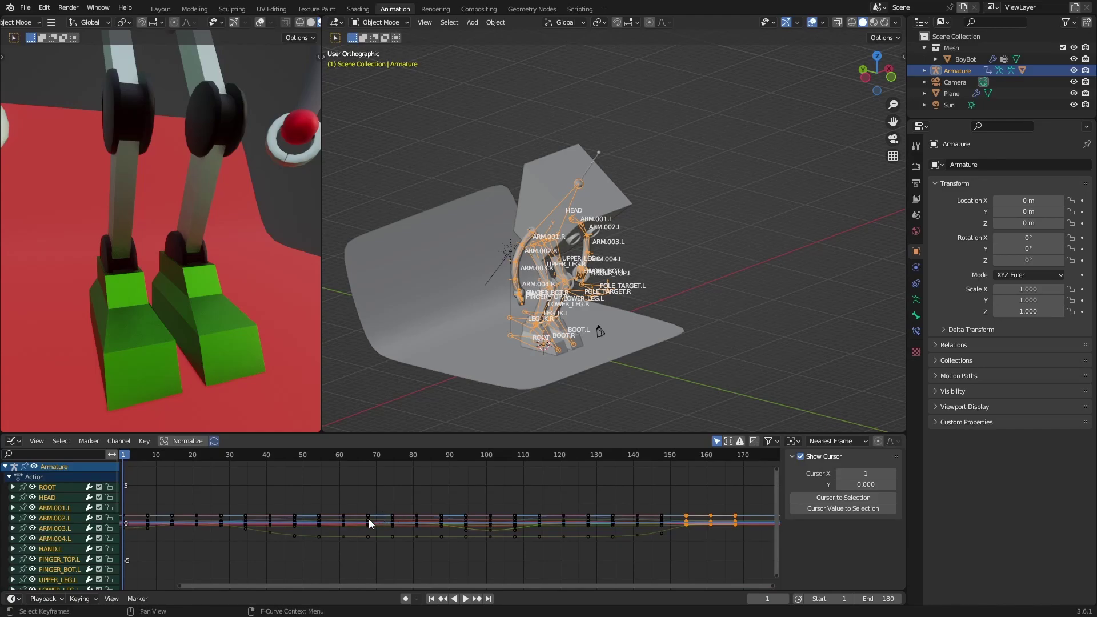
left_click(16, 443)
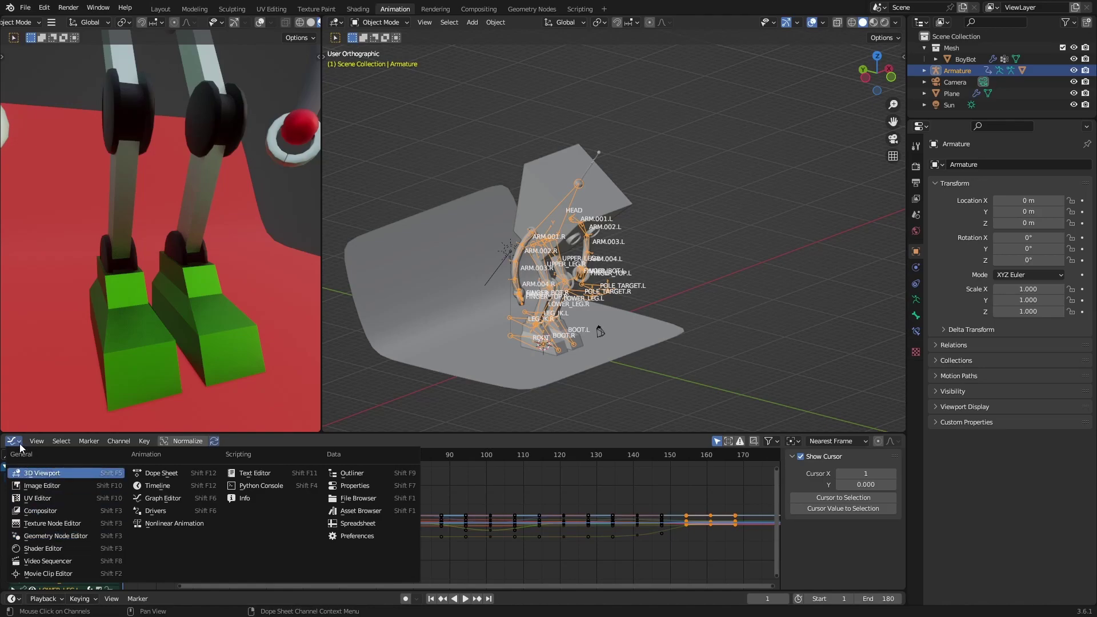
key("Escape")
Filter the animation channels by "location" and reveal all hidden curves.
left_click(55, 456)
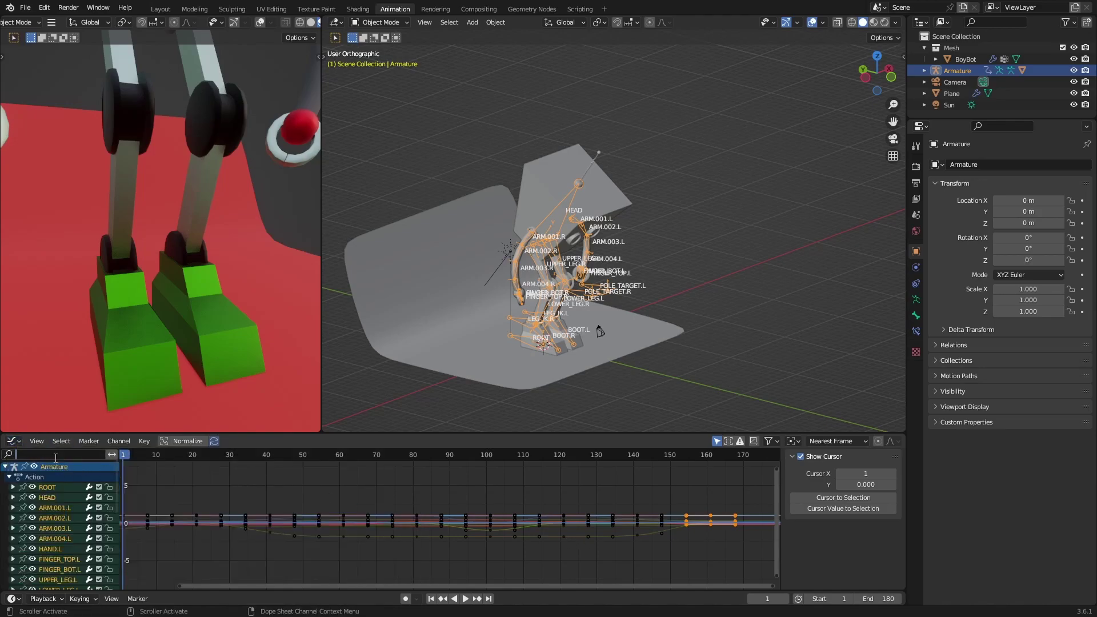
type("locat")
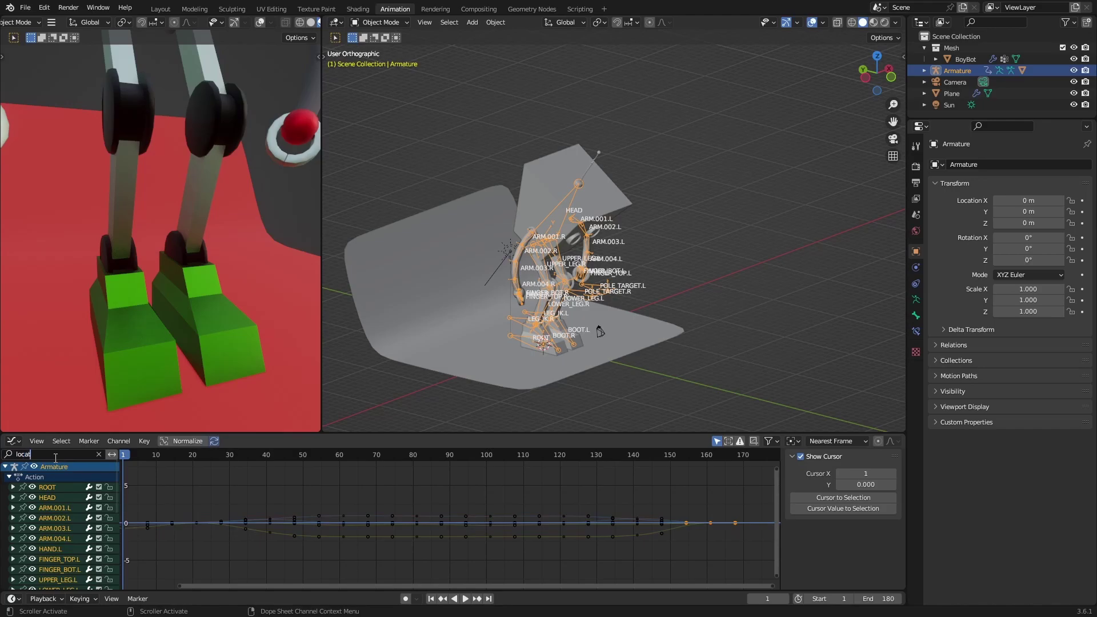
type("ion")
key("Return")
key("alt+h")
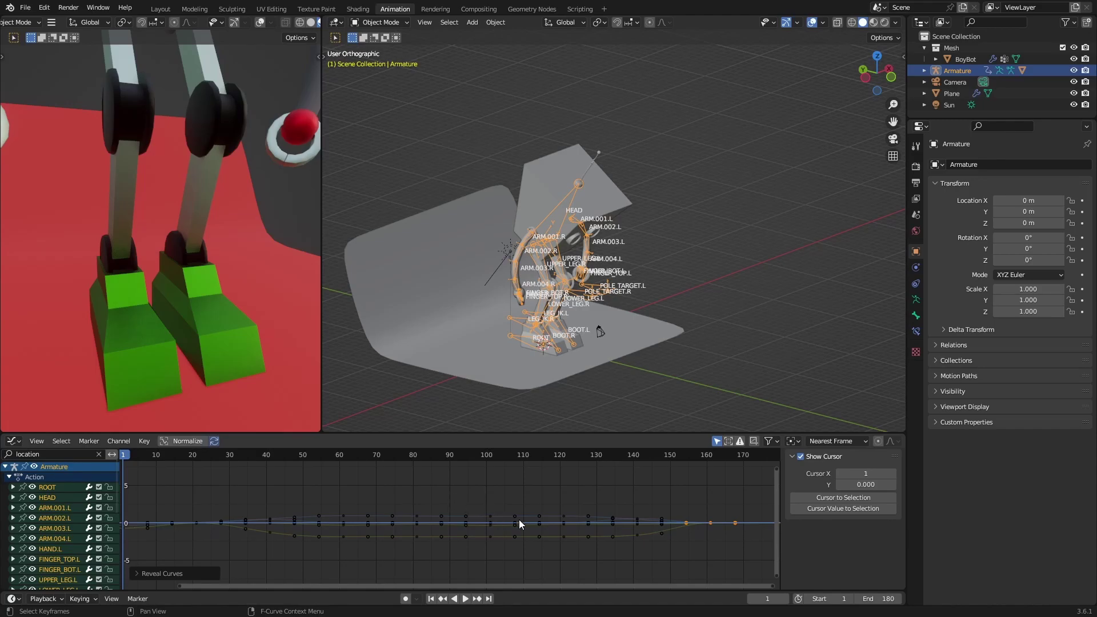
Select all location keyframes and set the pivot point to the 2D Cursor, with the cursor's Y value at 0.
key("a")
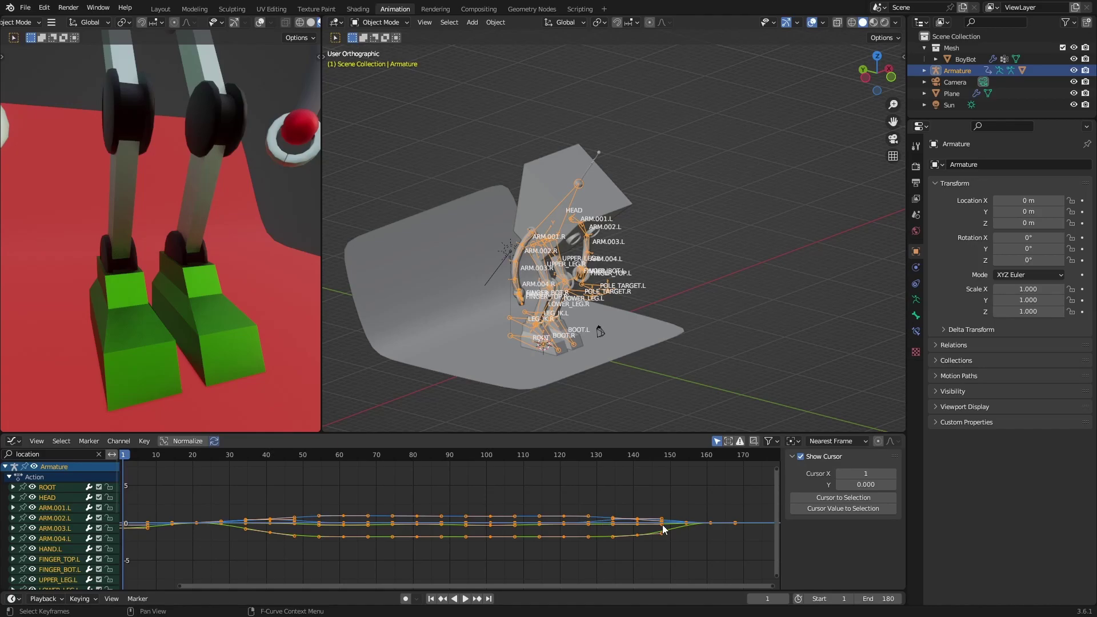
left_click(868, 485)
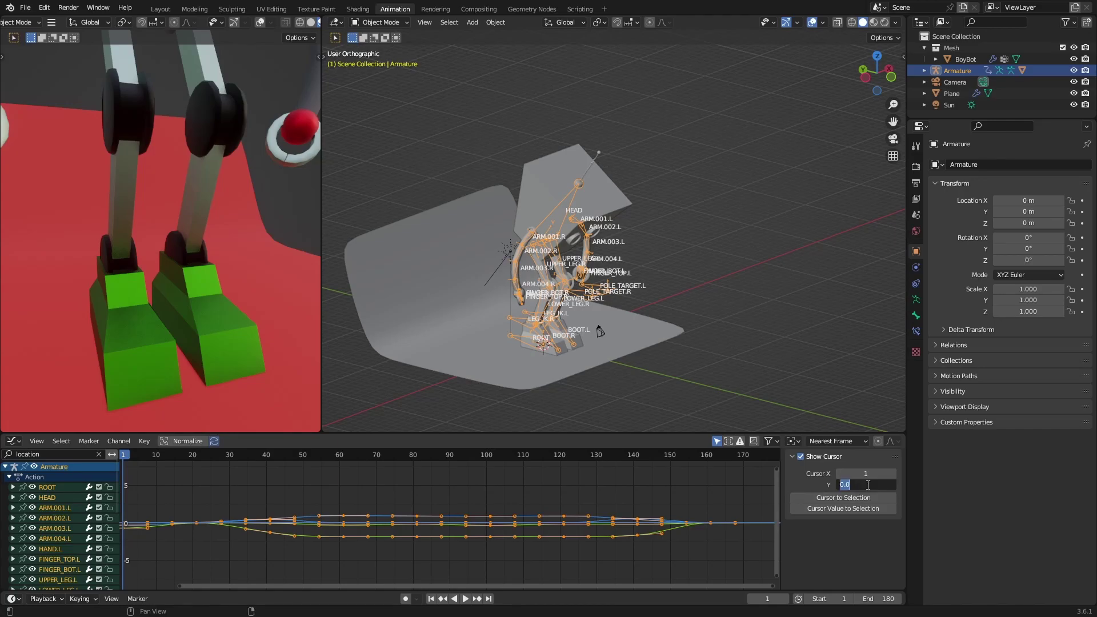
key("Return")
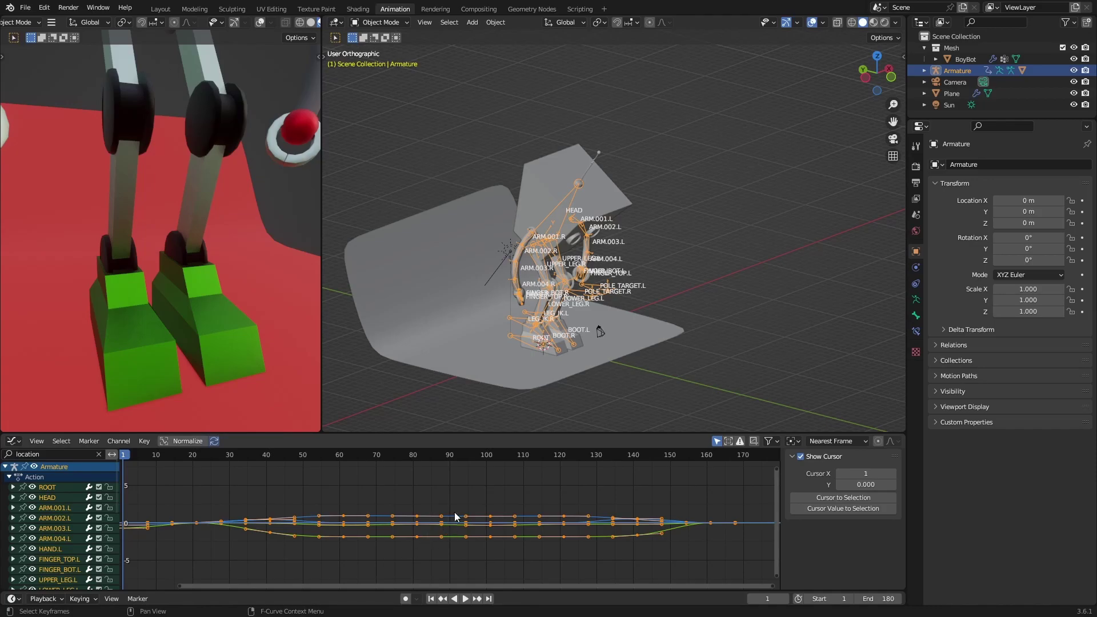
key("period")
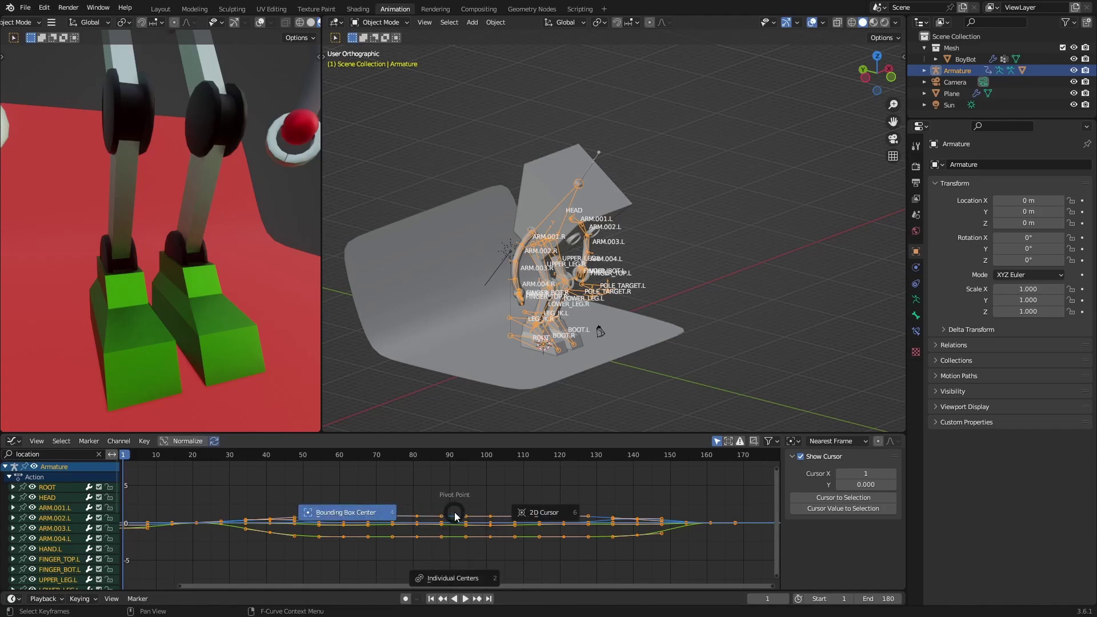
left_click(552, 517)
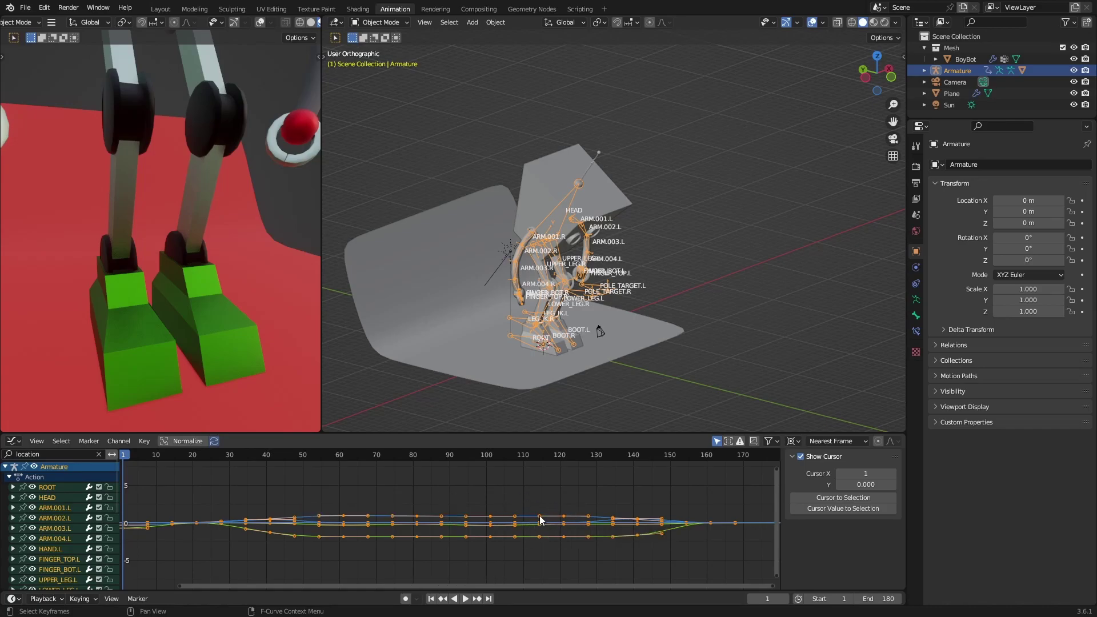
left_click(795, 442)
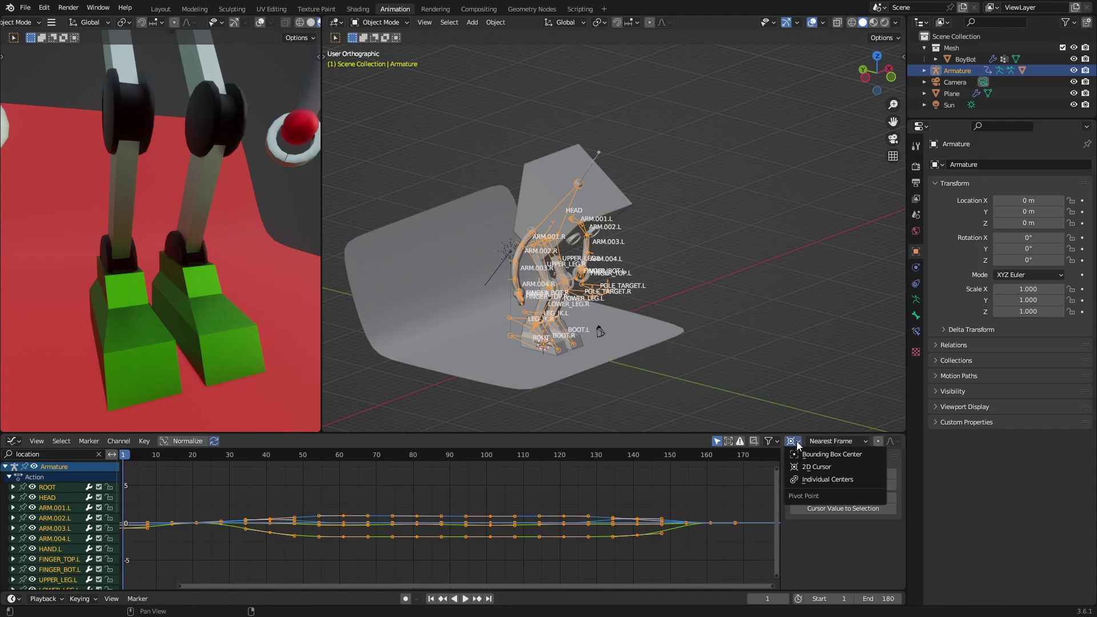
left_click(793, 445)
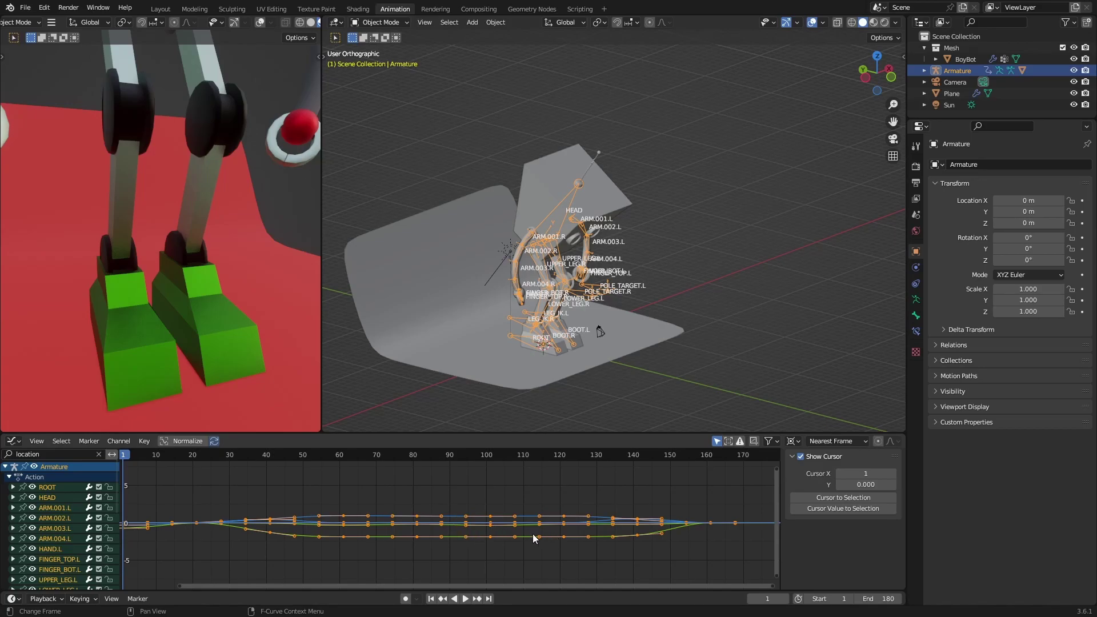
Scale the selected location keyframes by 5 along the Y axis.
key("s")
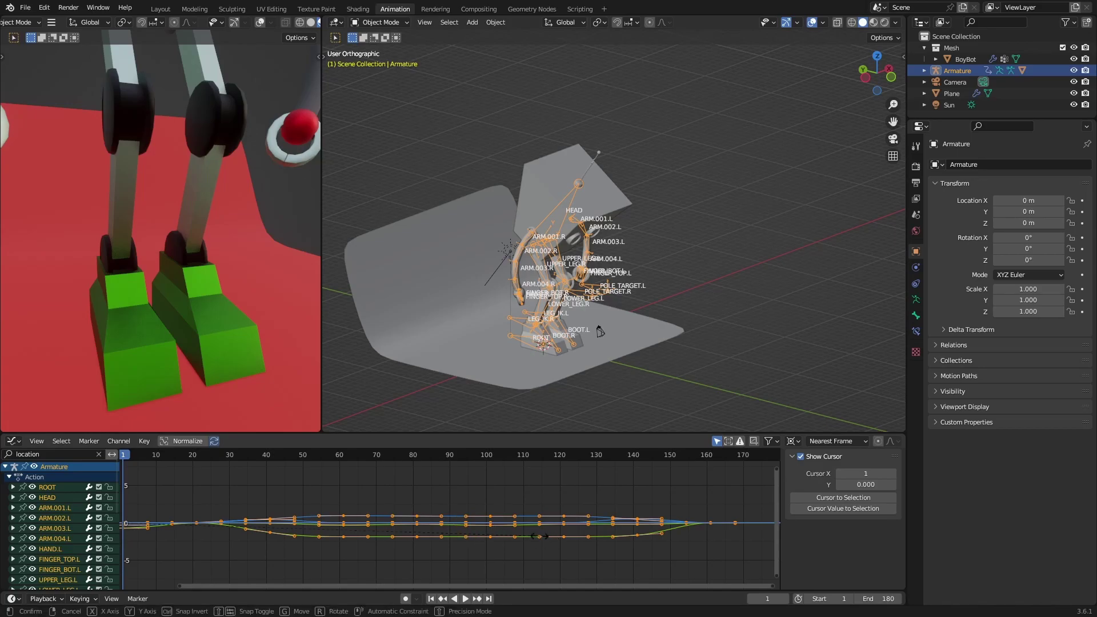
key("y")
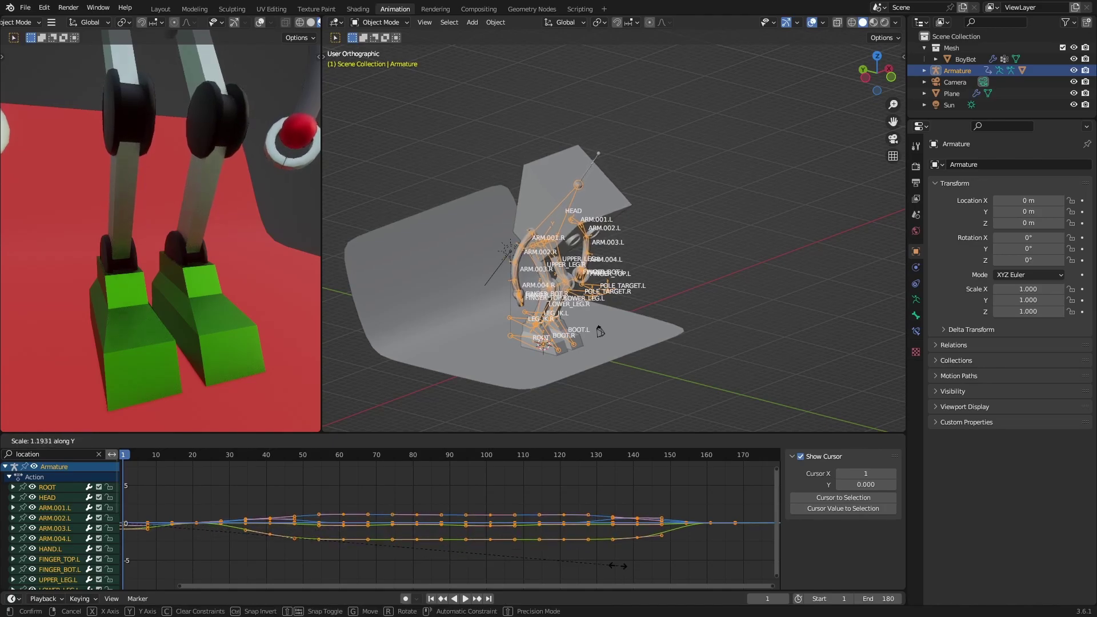
type("5")
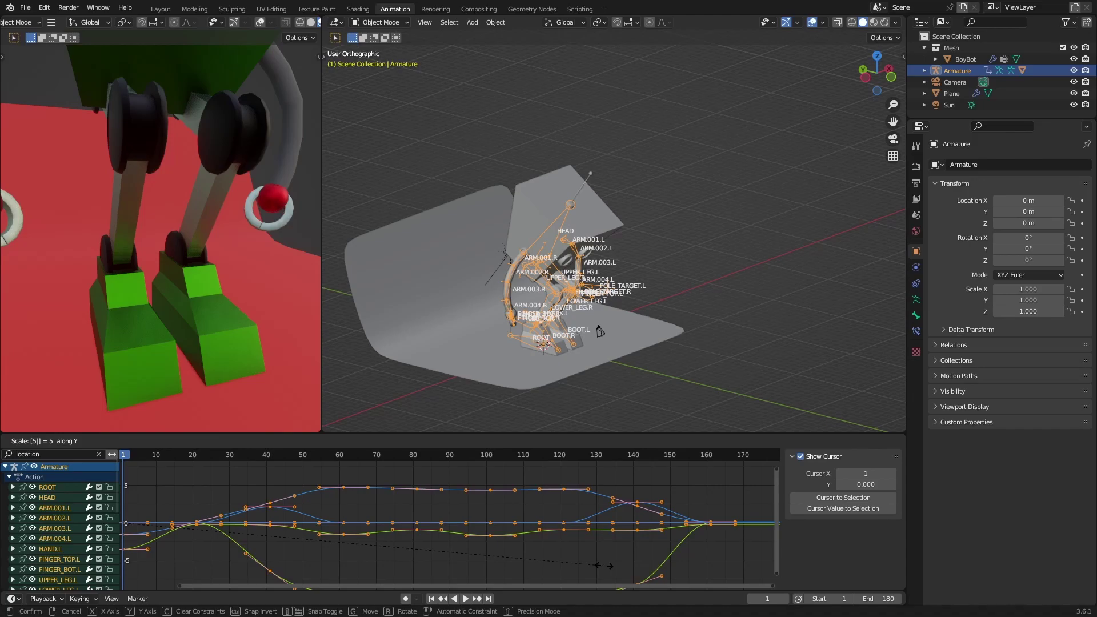
key("Return")
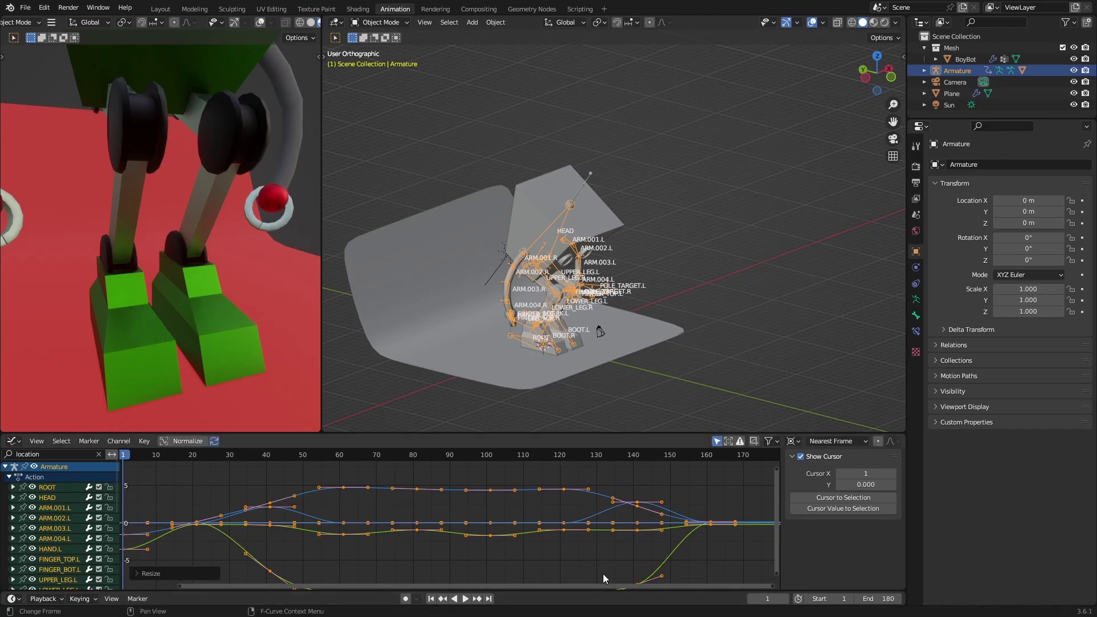
Play the animation to check the robot's motion with the rescaled location curves.
key("space")
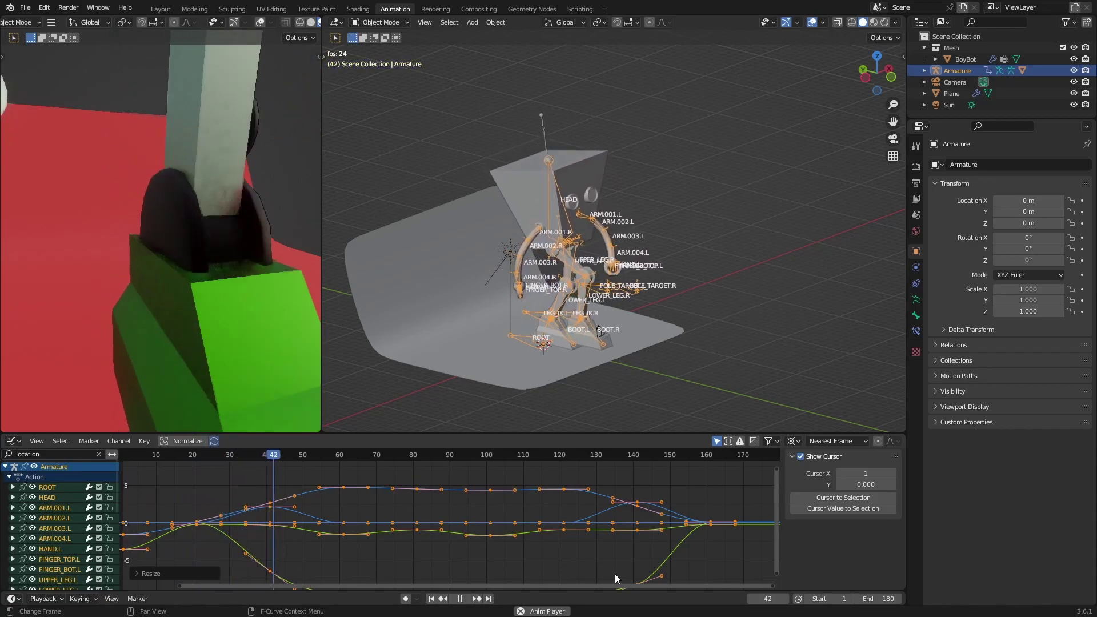